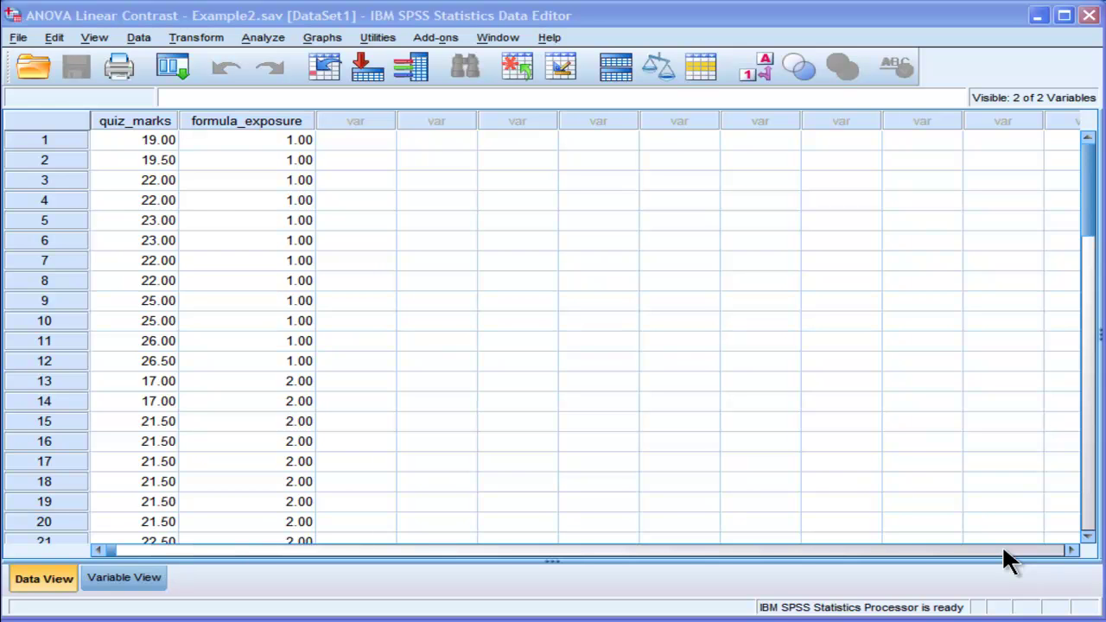
Inspect the formula_exposure and quiz_marks columns in the data, including the first quiz mark 19.00.
click(254, 143)
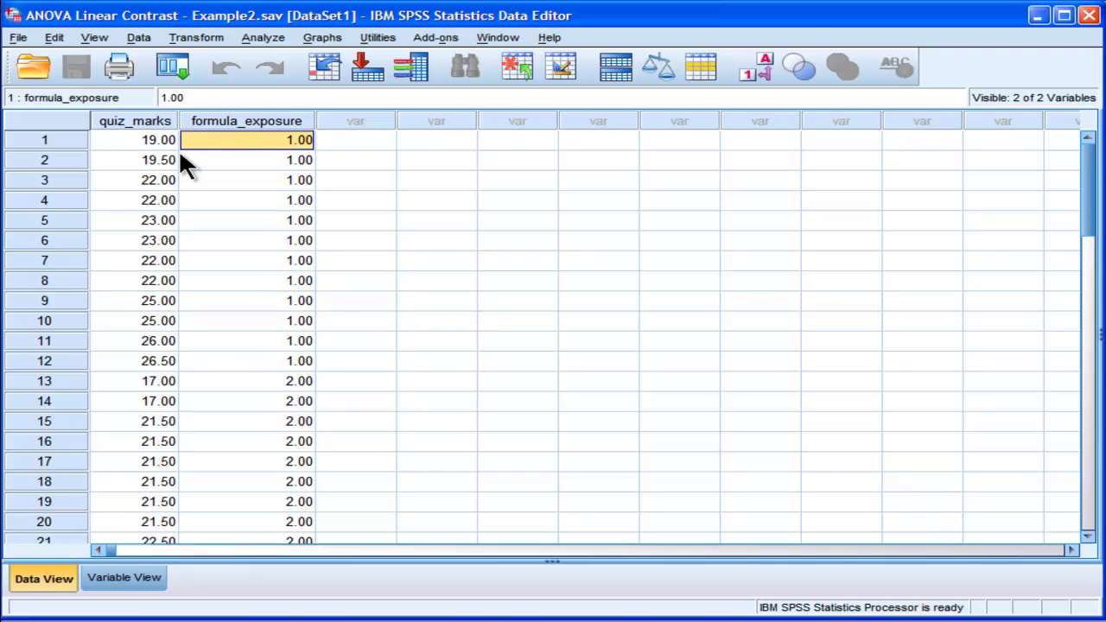
click(246, 123)
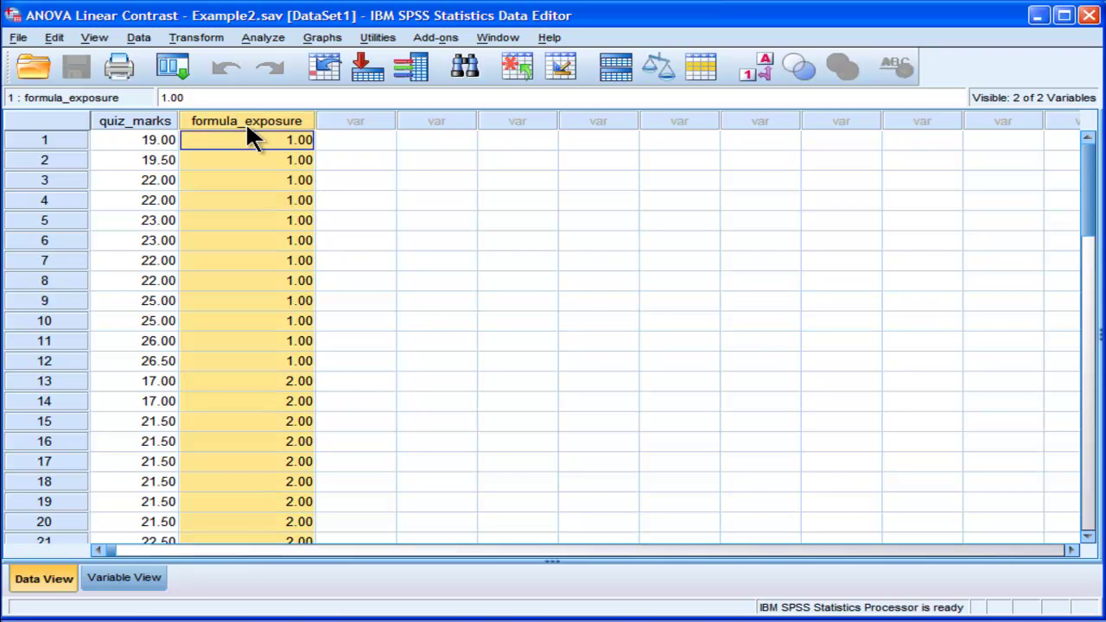
click(247, 134)
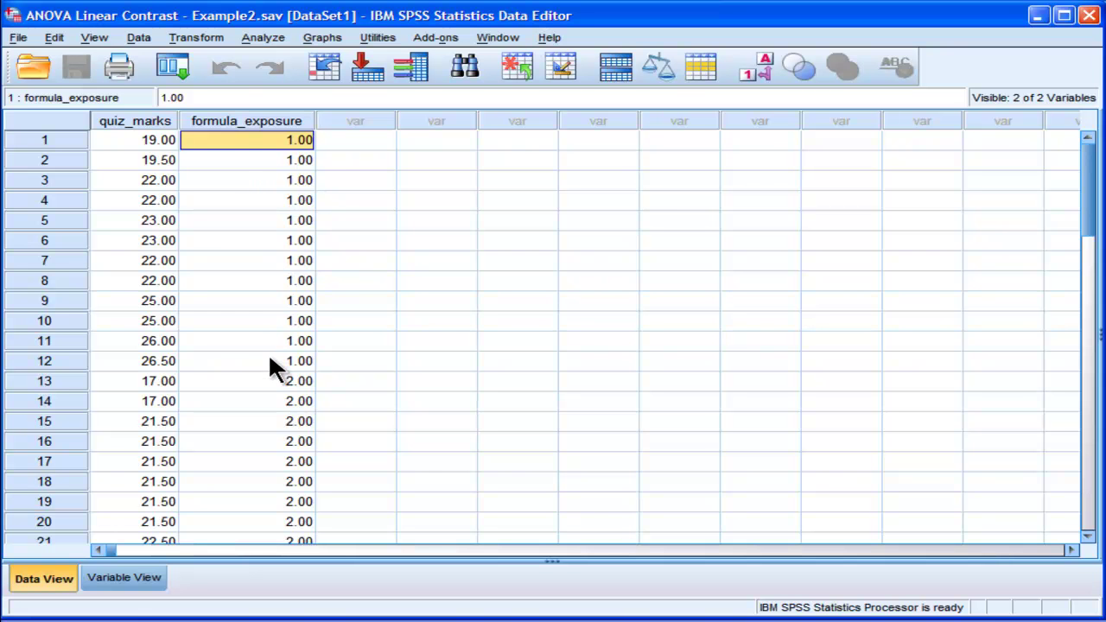
click(270, 363)
click(253, 123)
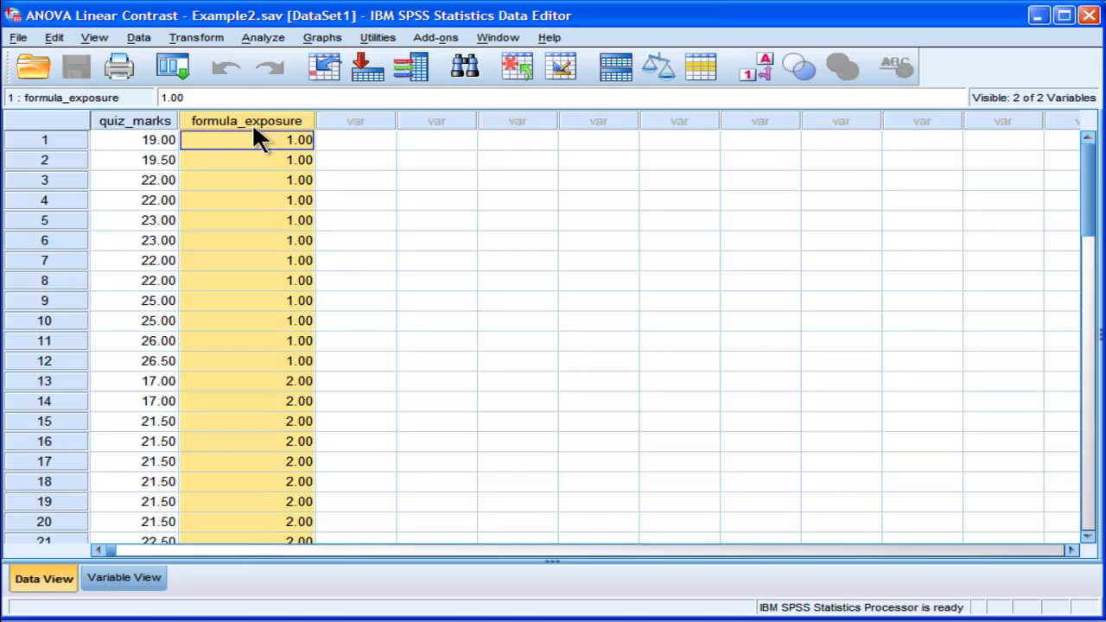
click(252, 134)
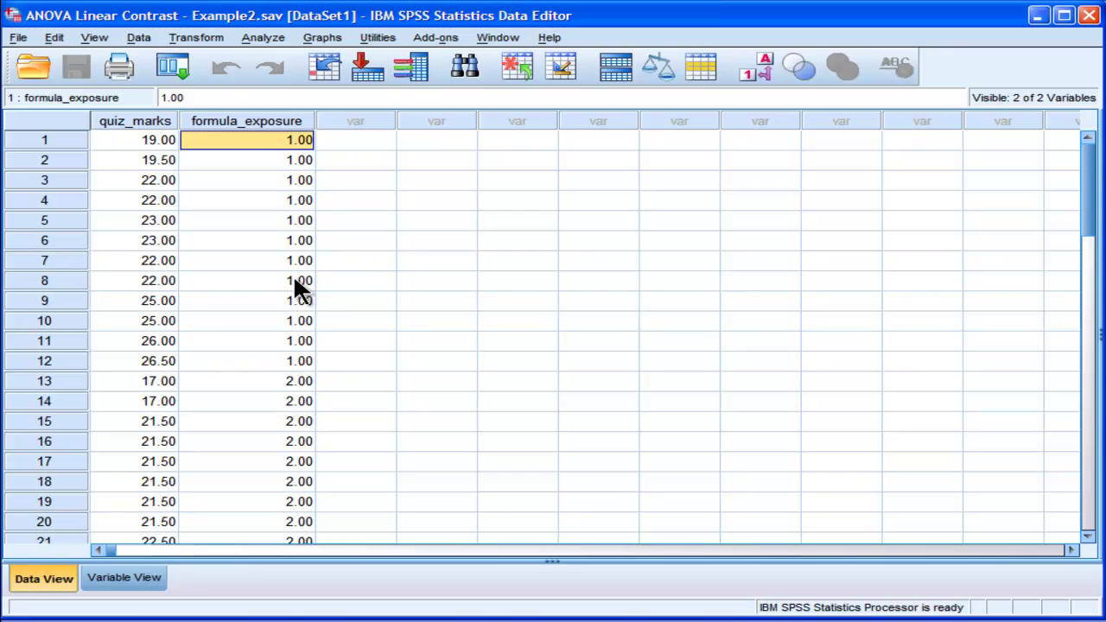
click(150, 144)
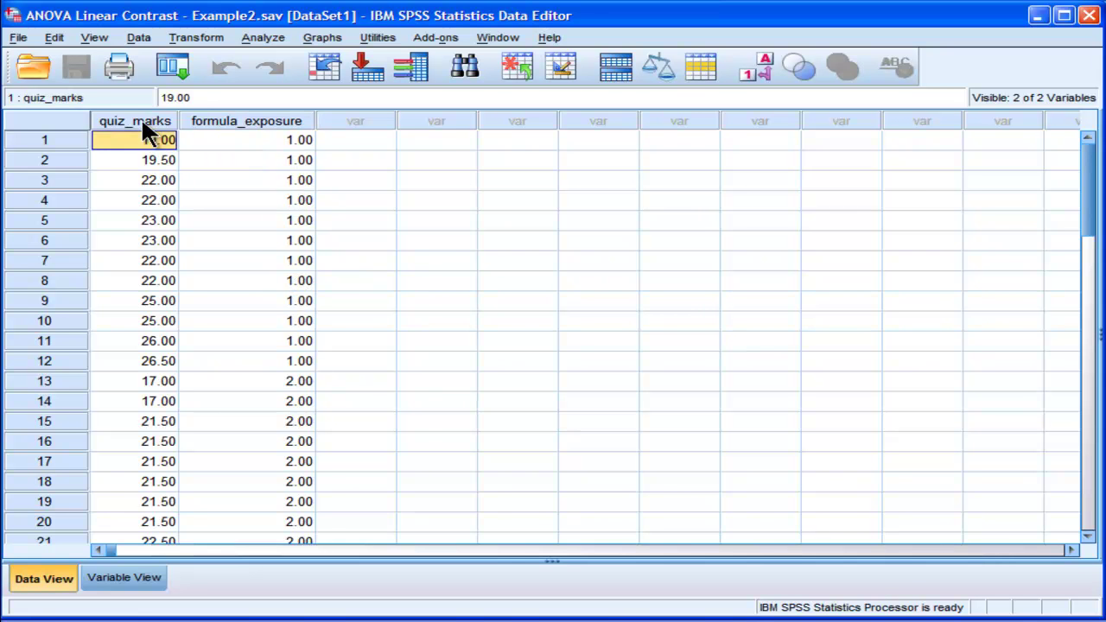
click(142, 122)
click(196, 140)
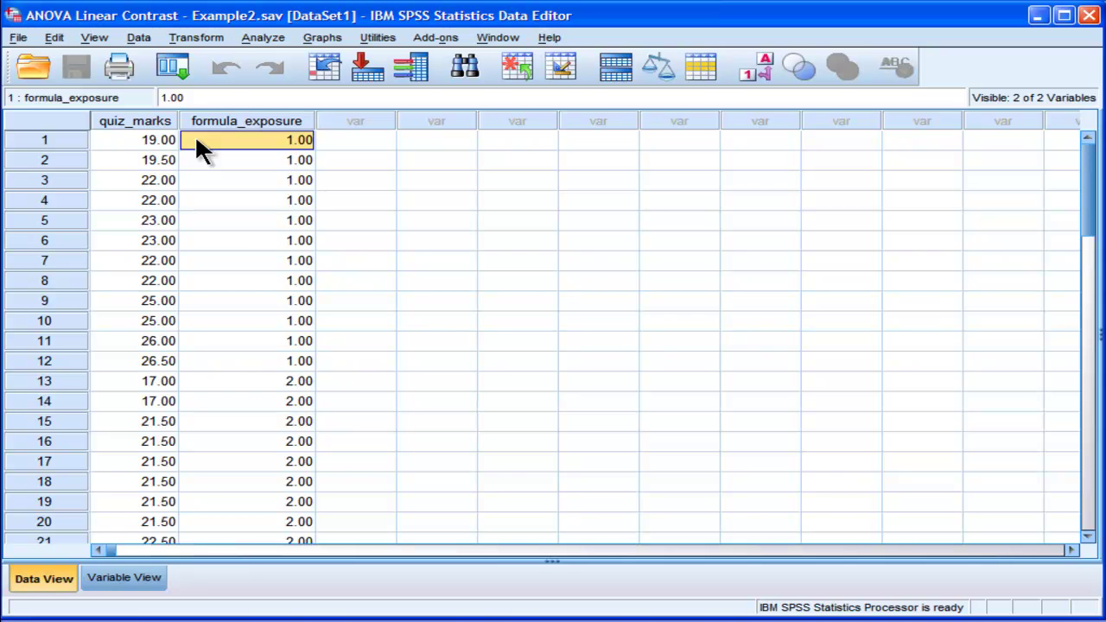
click(129, 123)
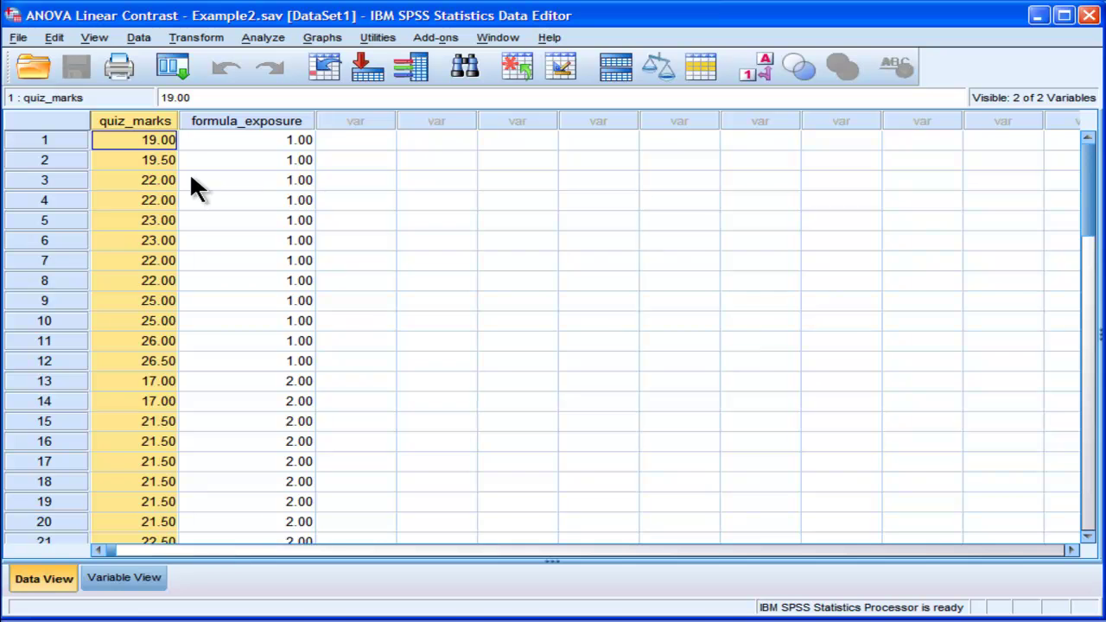
click(149, 145)
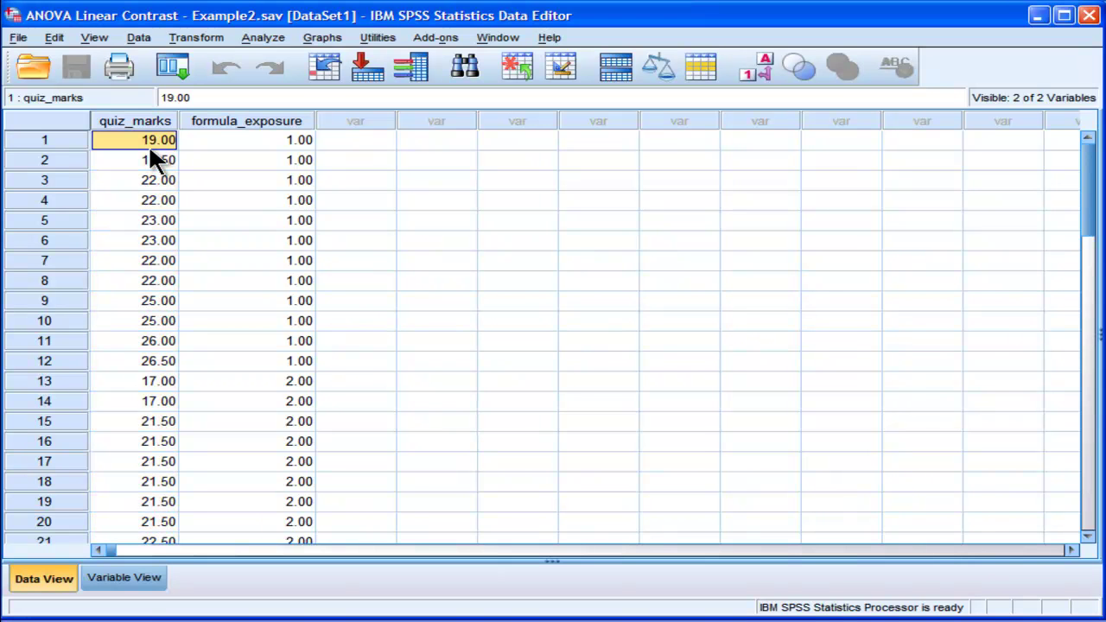
Highlight formula_exposure rows 1–12 as the first exposure group.
click(247, 143)
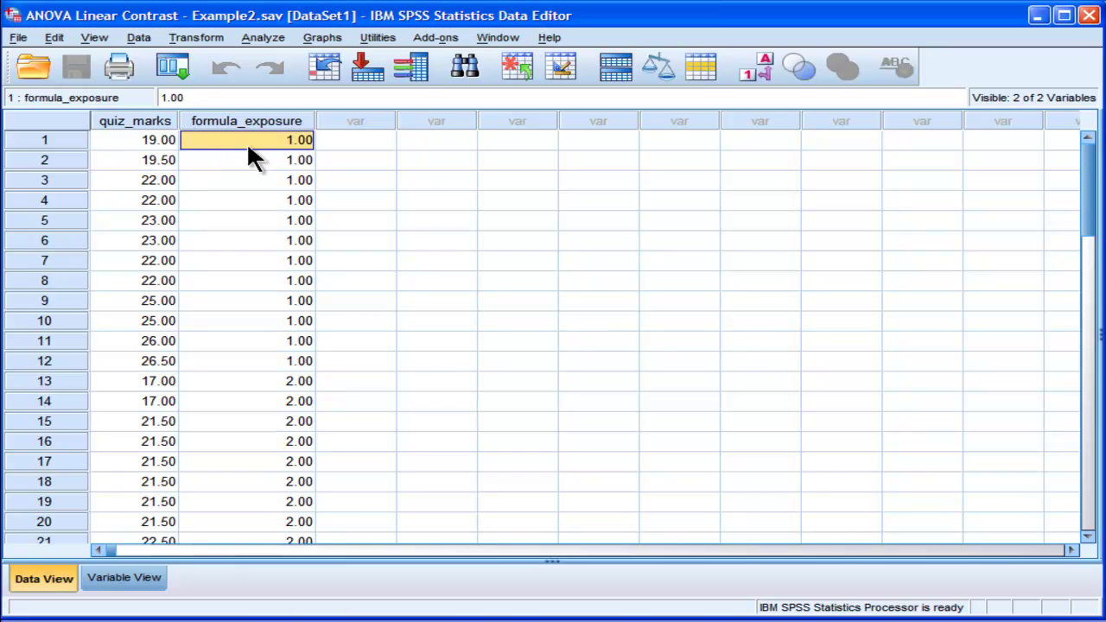
shift+click(282, 361)
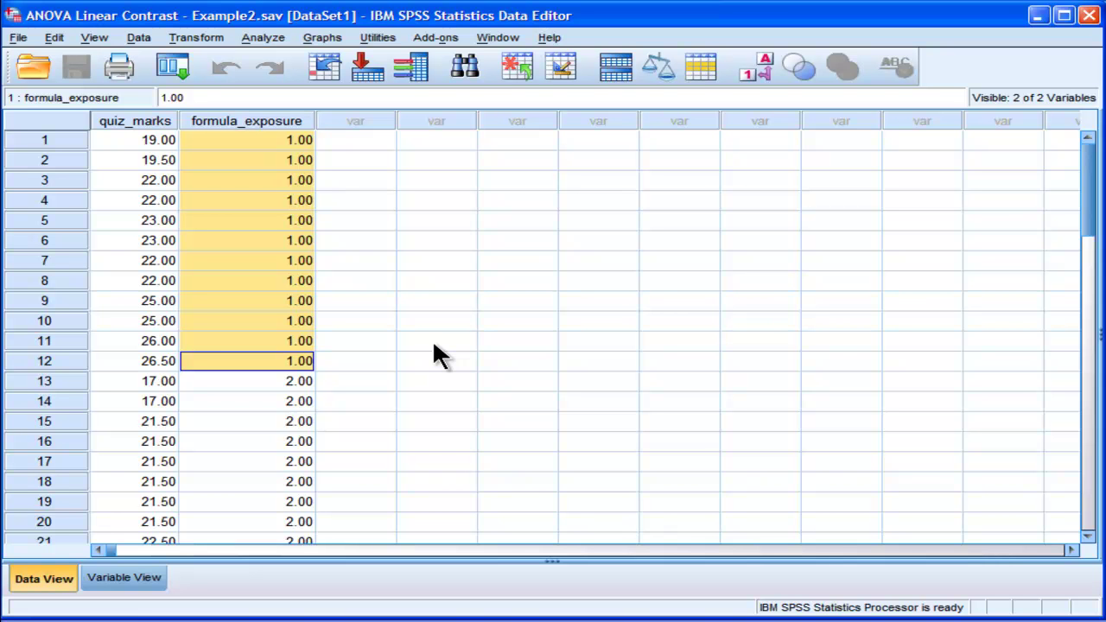
click(378, 147)
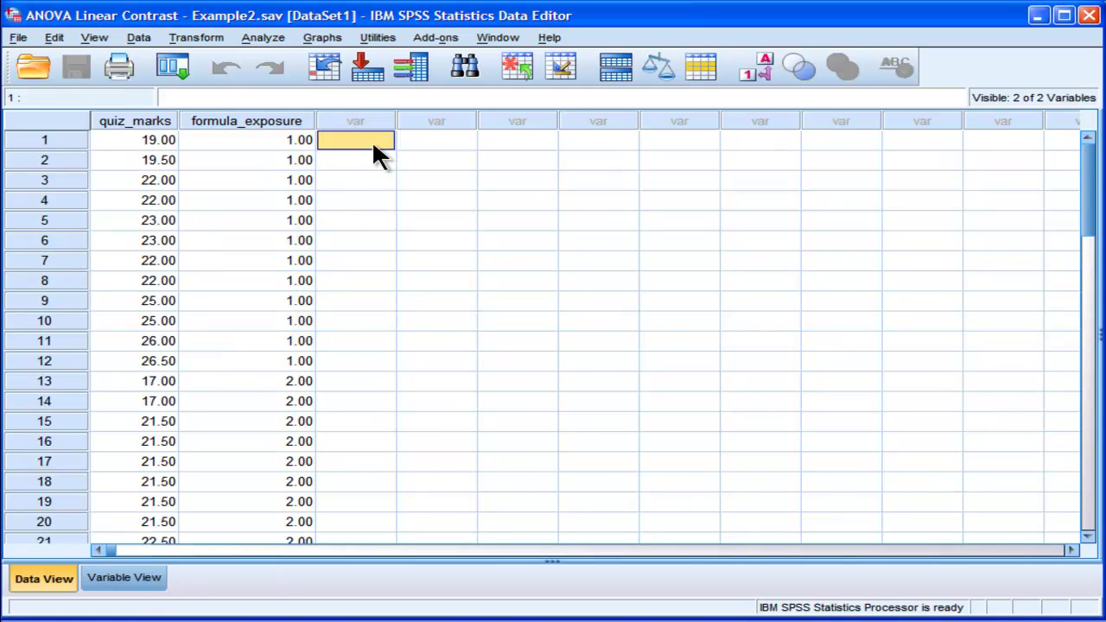
drag(293, 140, 259, 360)
click(432, 320)
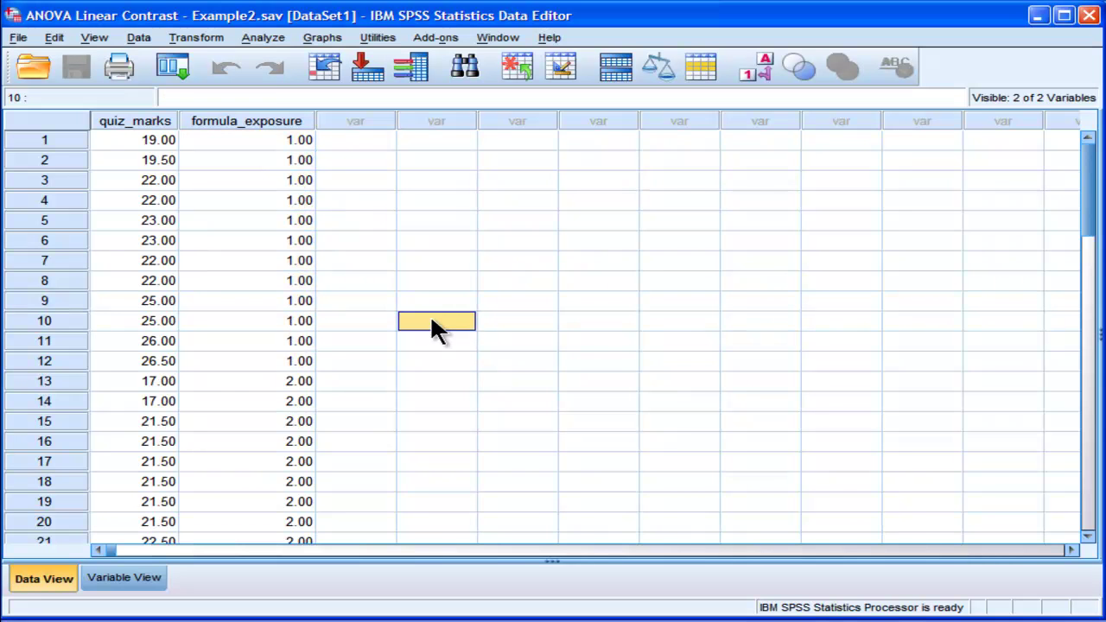
Set up a One-Way ANOVA with quiz_marks as dependent and formula_exposure as factor.
click(259, 41)
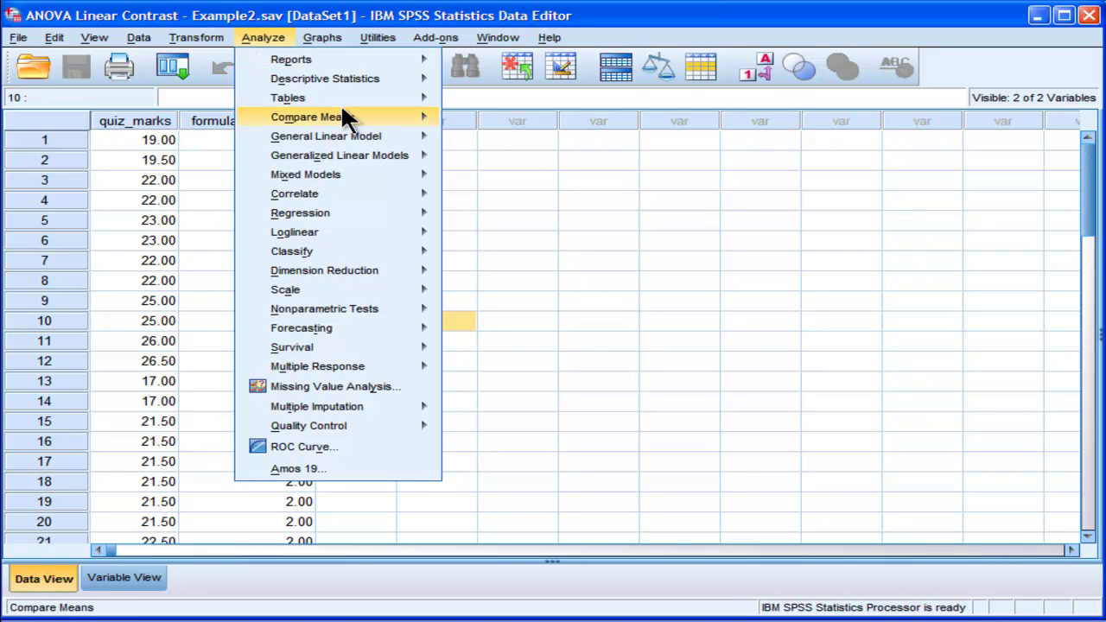
mouse_move(342, 115)
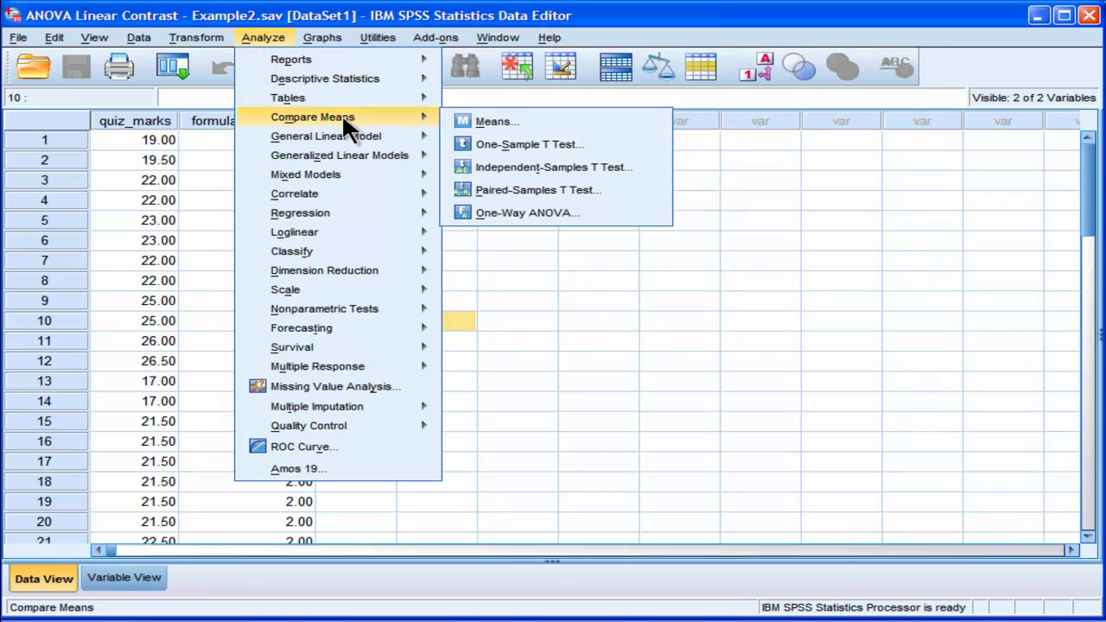
click(487, 213)
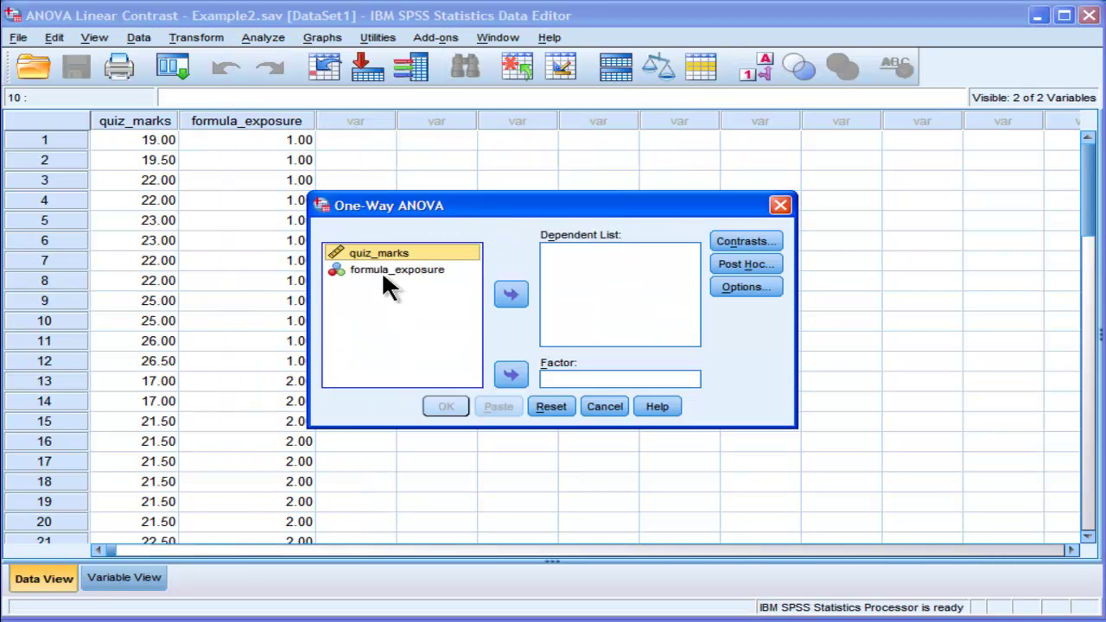
click(511, 294)
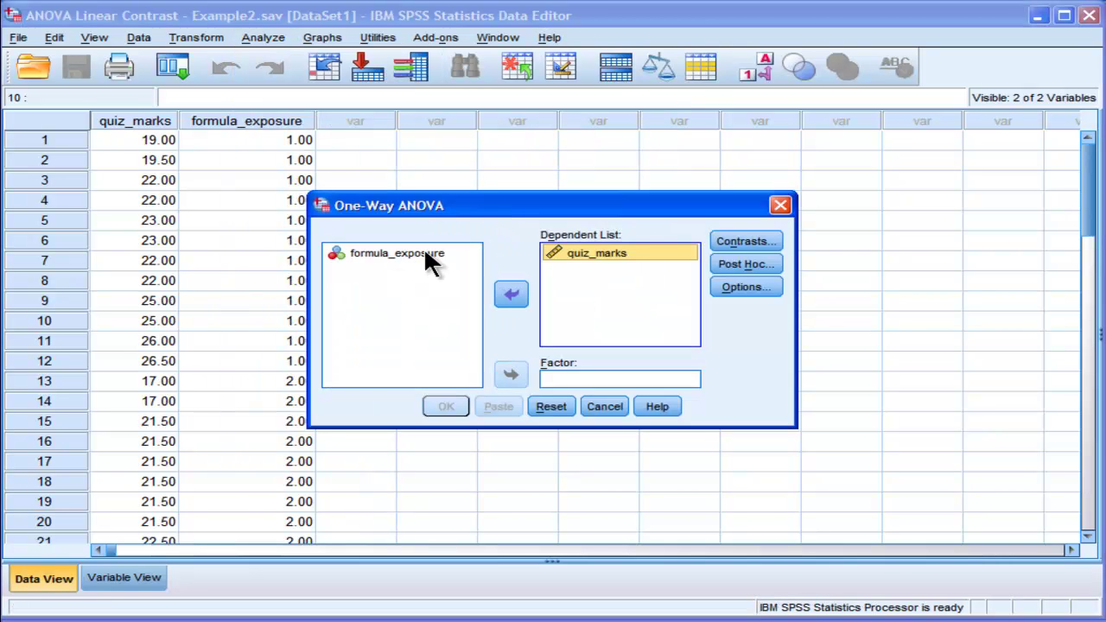
click(403, 264)
click(511, 374)
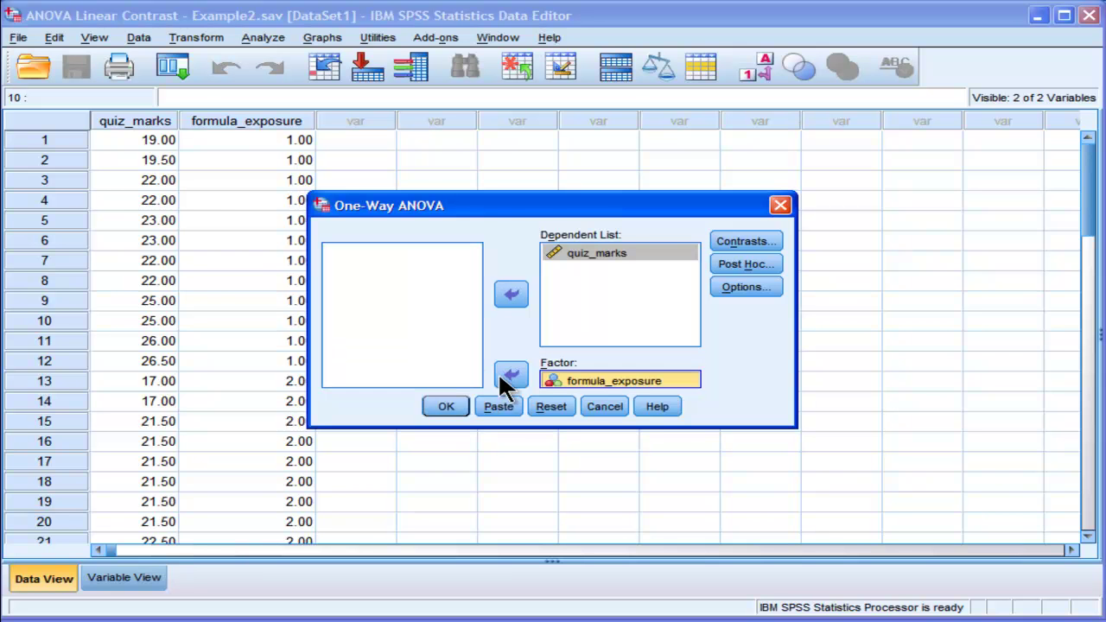
Request descriptives, homogeneity of variance test and means plot, then run the ANOVA.
click(736, 288)
click(476, 227)
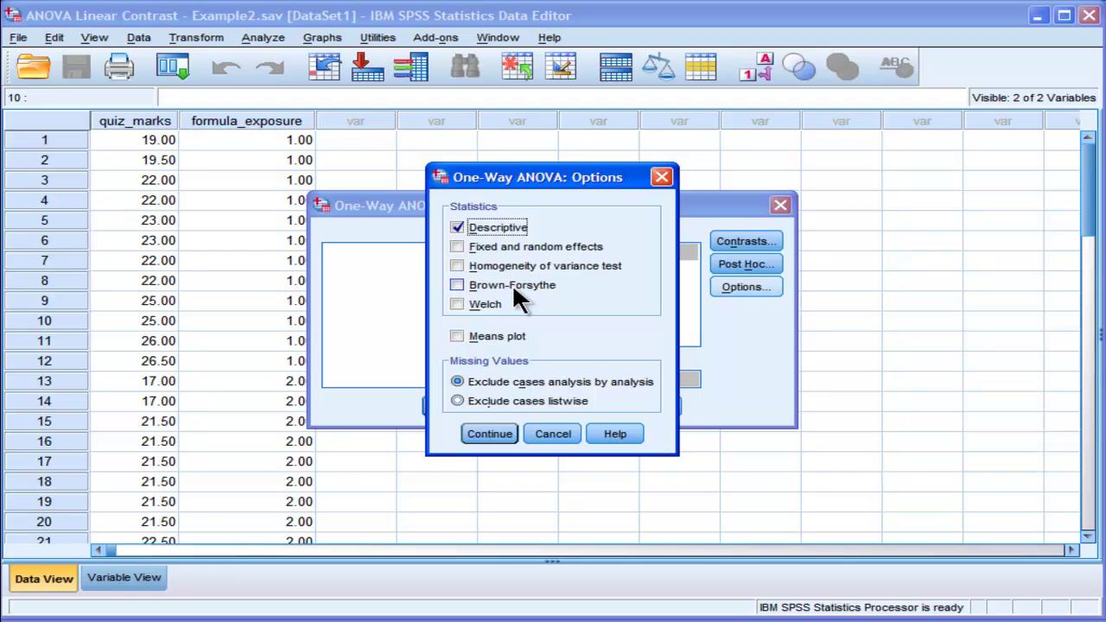
click(523, 266)
click(481, 339)
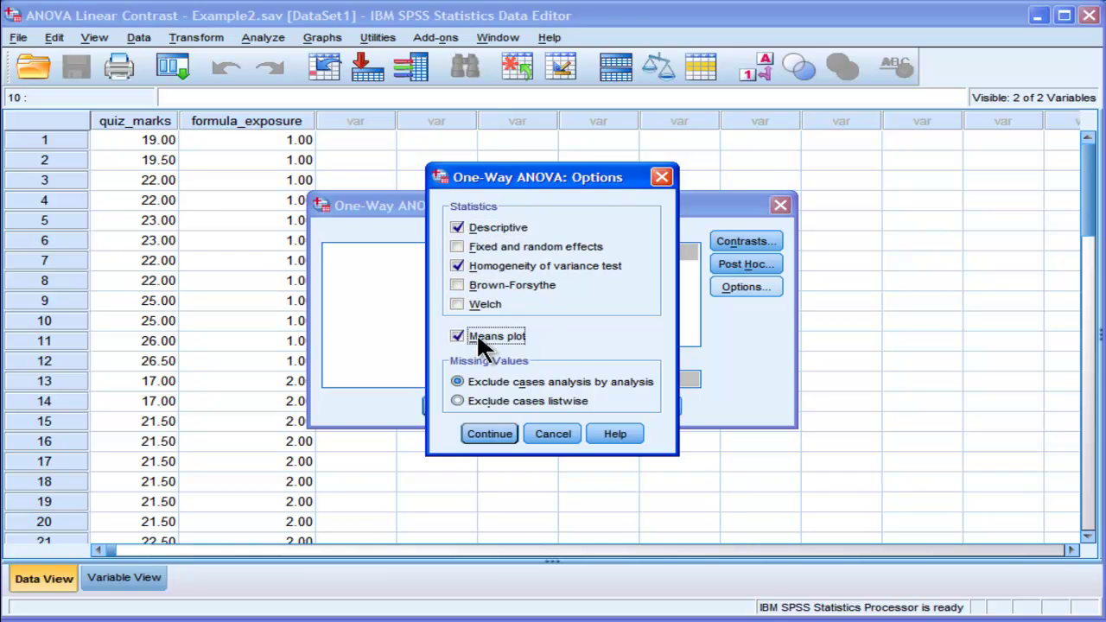
click(468, 430)
click(443, 407)
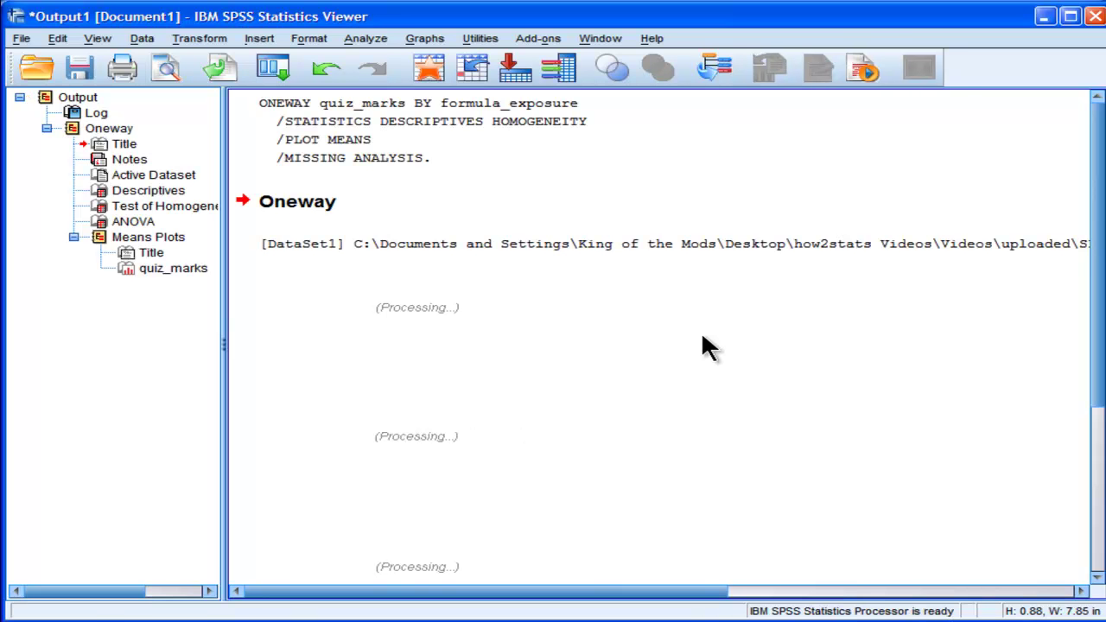
Display and select the Descriptives table of quiz_marks for the four exposure groups.
click(539, 357)
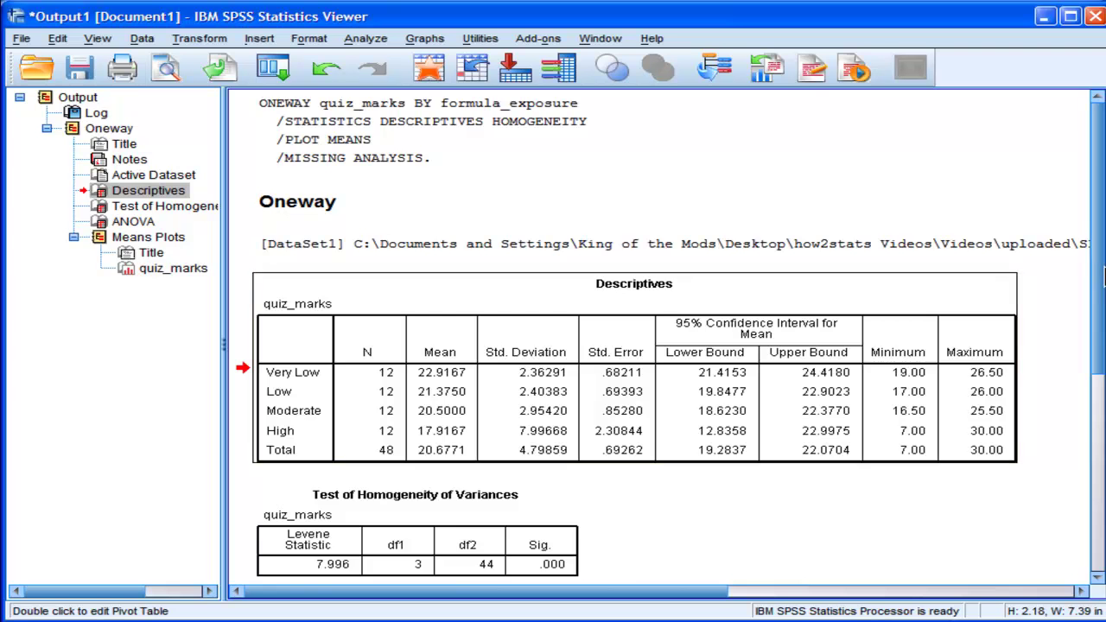
scroll(1096, 348, down, 3)
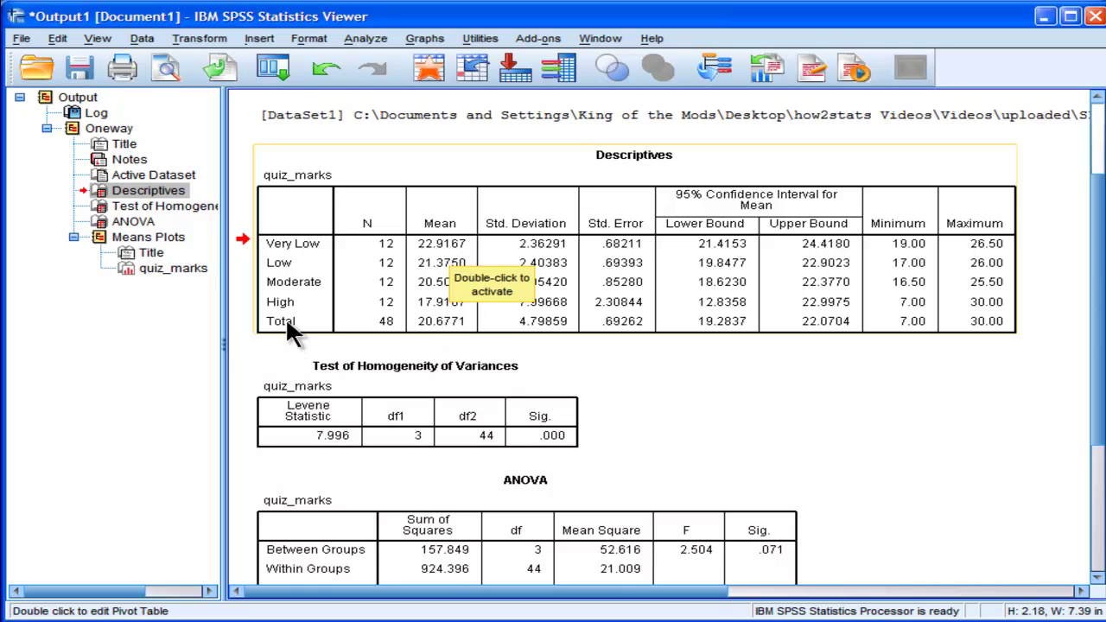
click(446, 316)
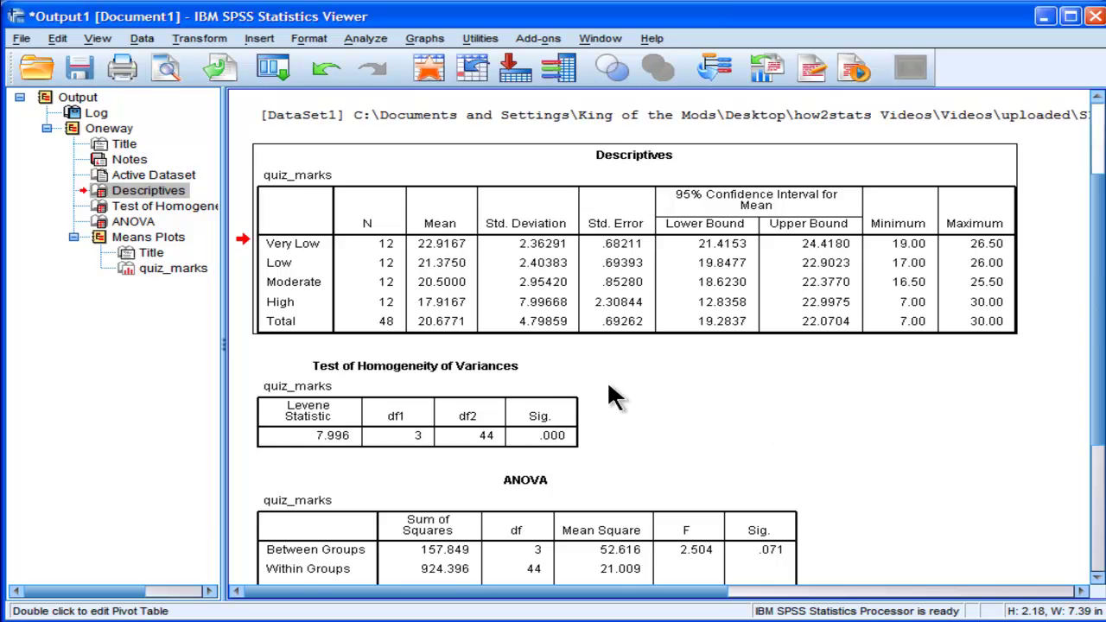
click(434, 309)
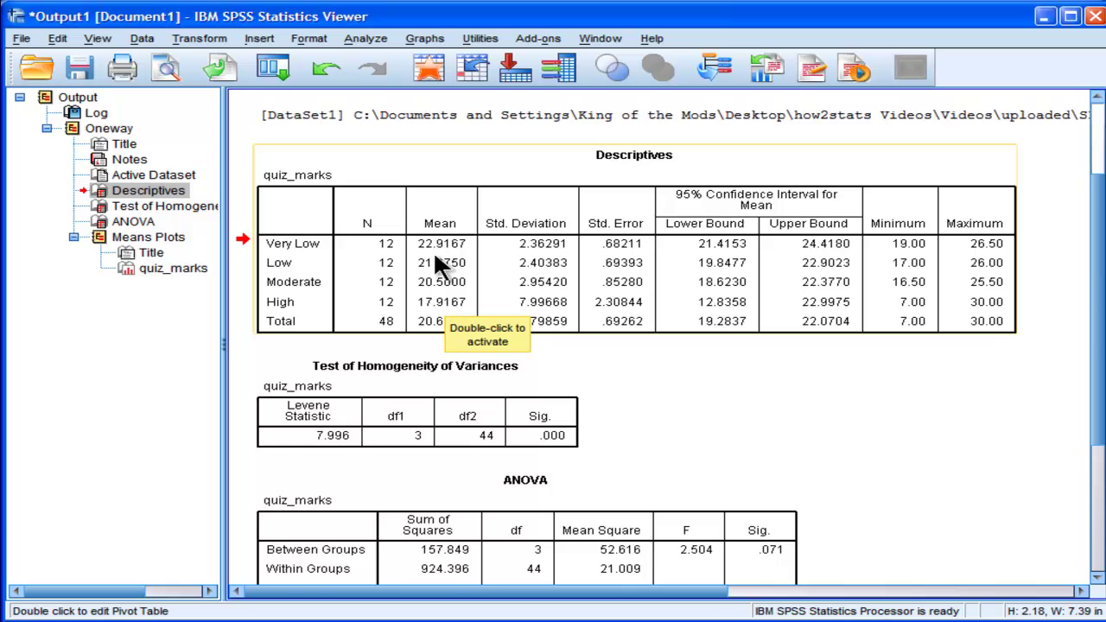
click(431, 325)
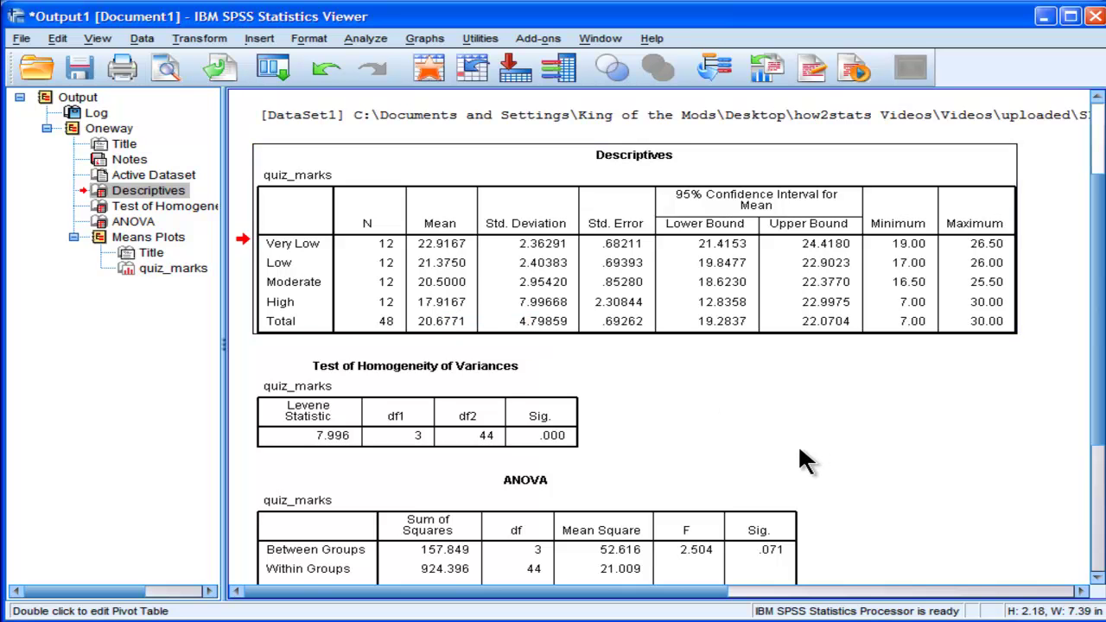
Review the Levene test (7.996, Sig .000) and the ANOVA table (F 2.504, Sig .071).
click(463, 394)
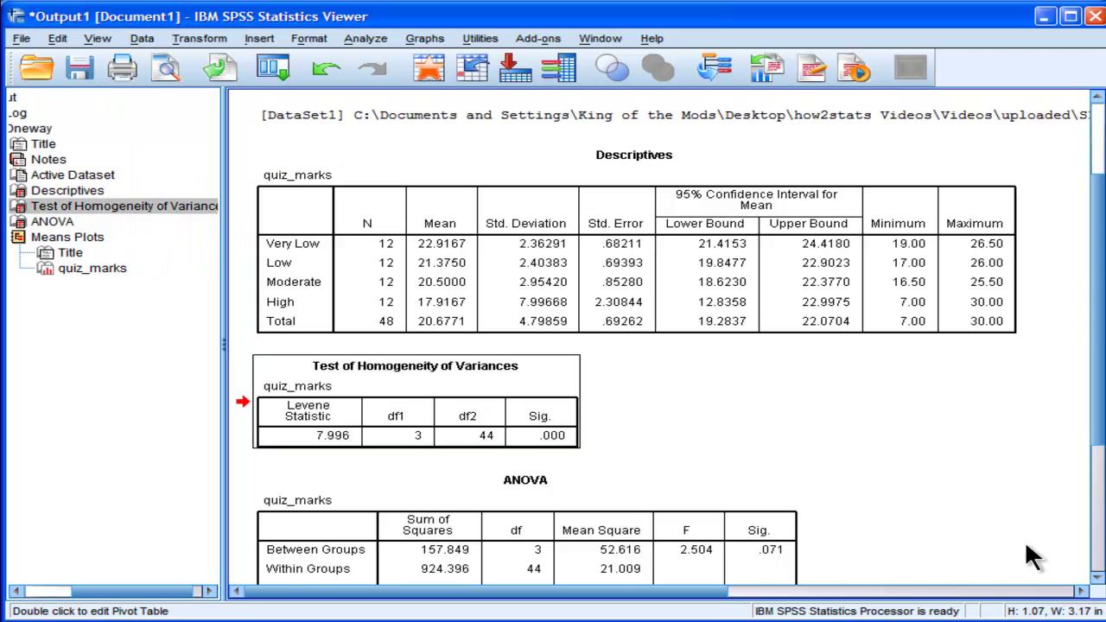
click(1096, 577)
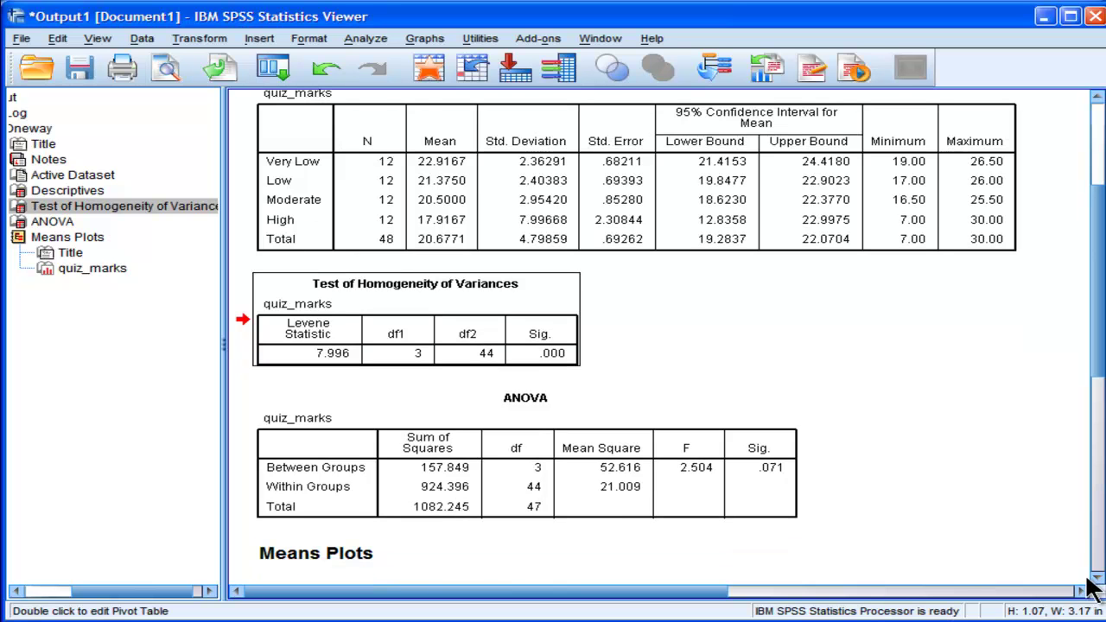
click(543, 356)
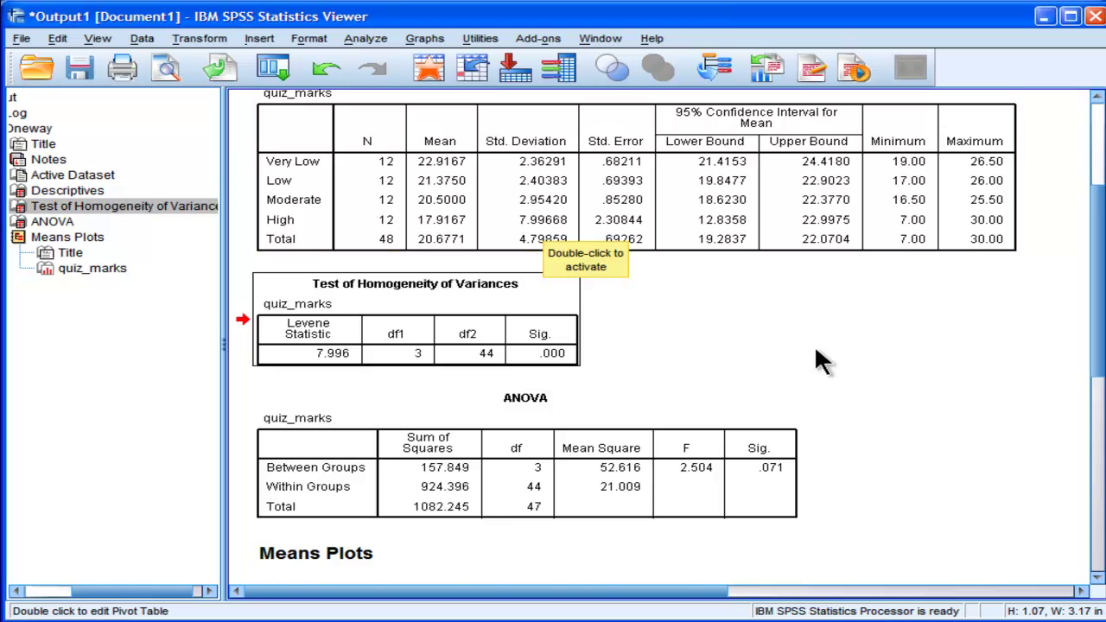
click(937, 399)
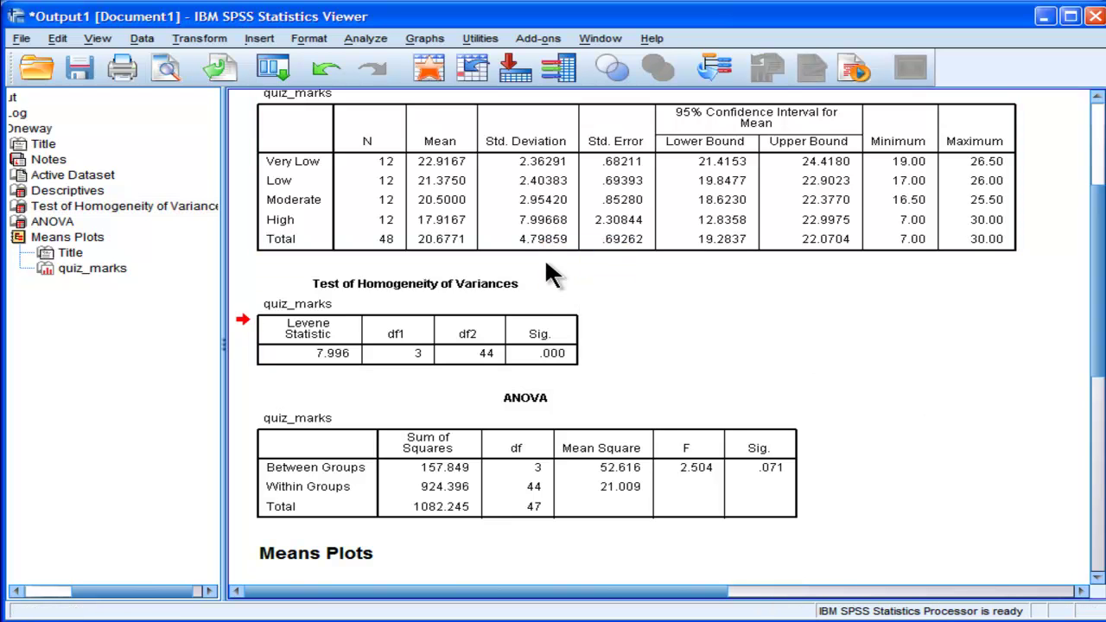
click(516, 328)
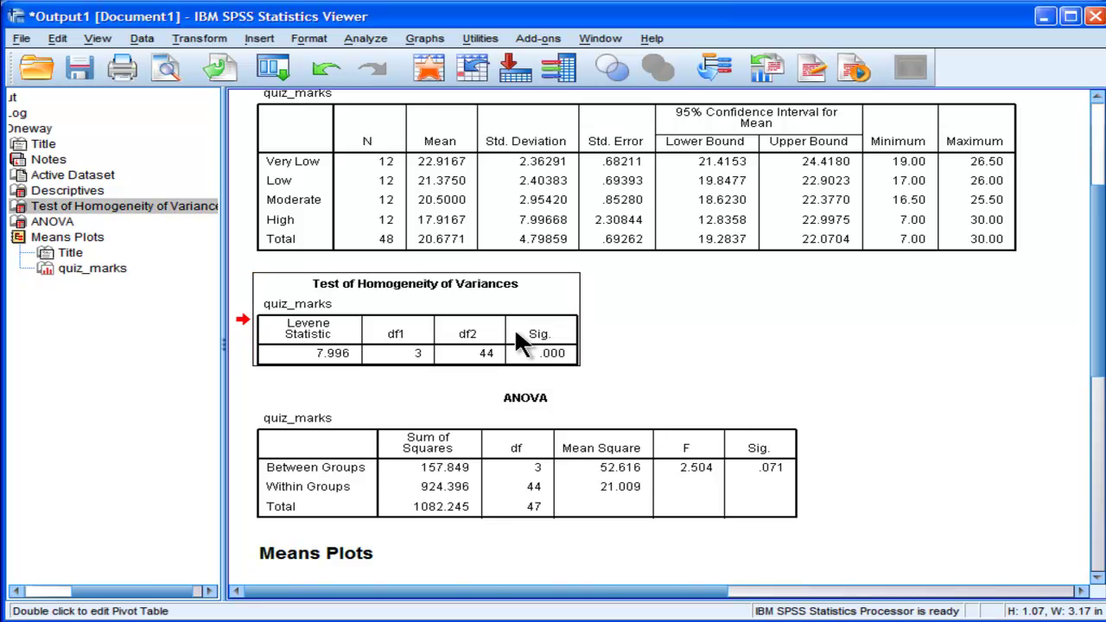
click(697, 458)
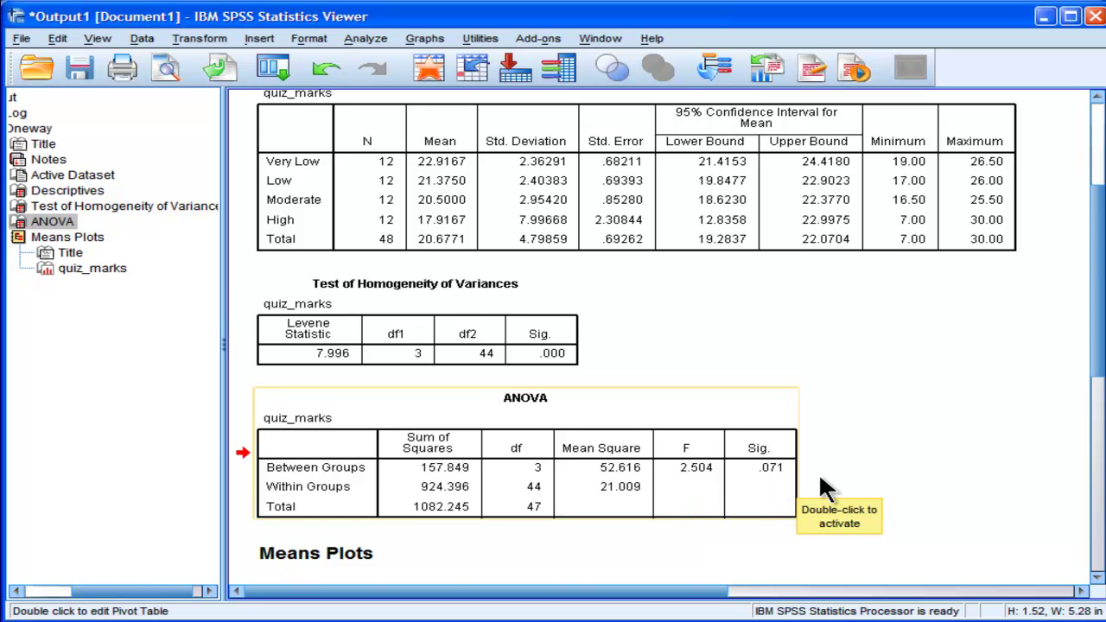
Show the quiz_marks means plot, falling from about 22.9 at Very Low to 17.9 at High.
drag(1097, 271, 1086, 438)
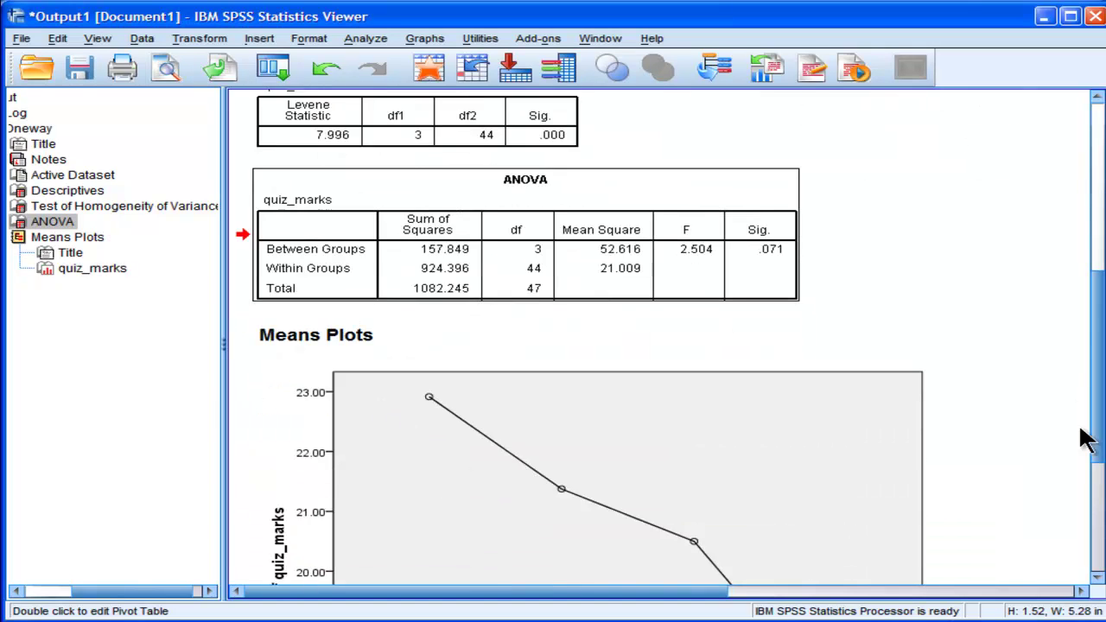
scroll(1075, 467, down, 5)
click(644, 413)
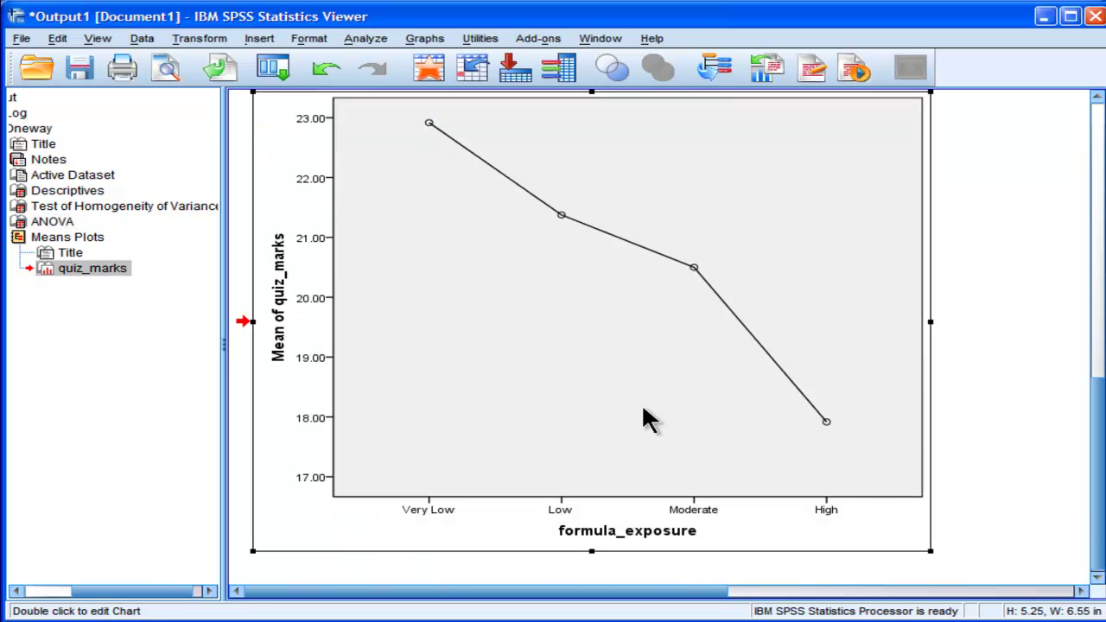